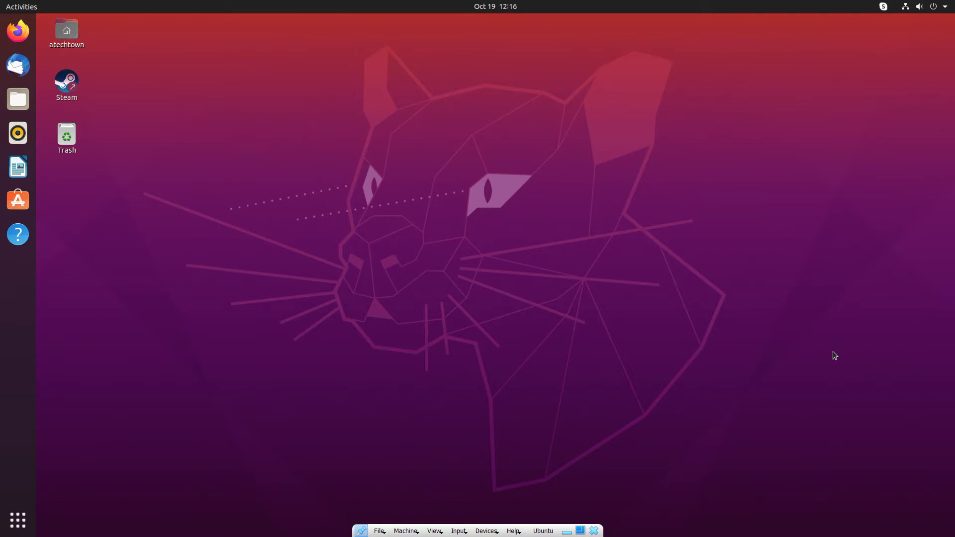
- Launch Ubuntu Software from the app grid and search it for 'handbrak'
left_click(18, 521)
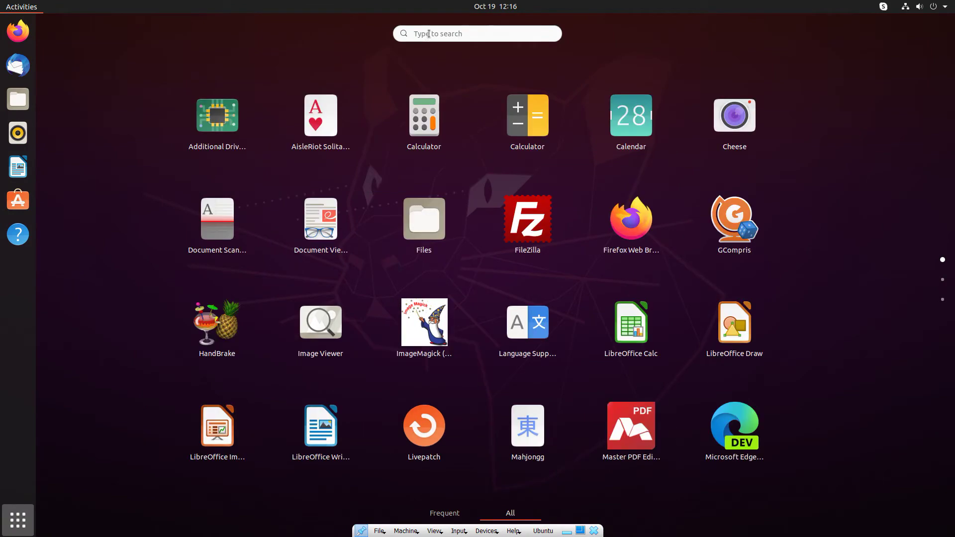
type("u")
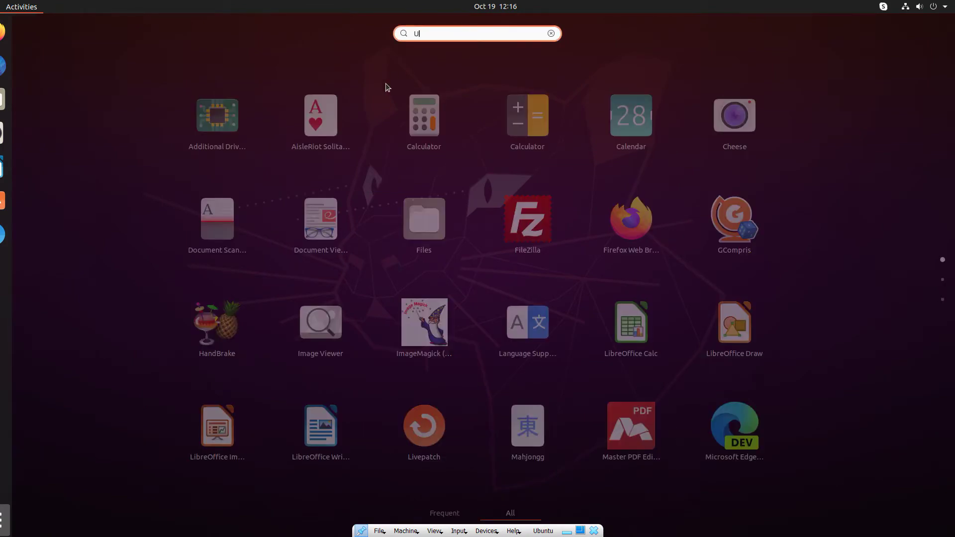
type("BUNTU")
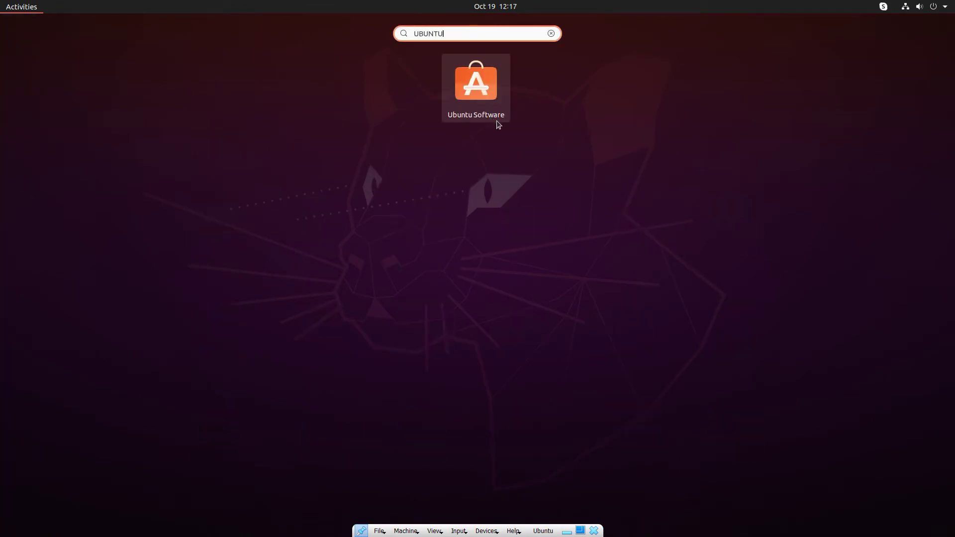
left_click(487, 109)
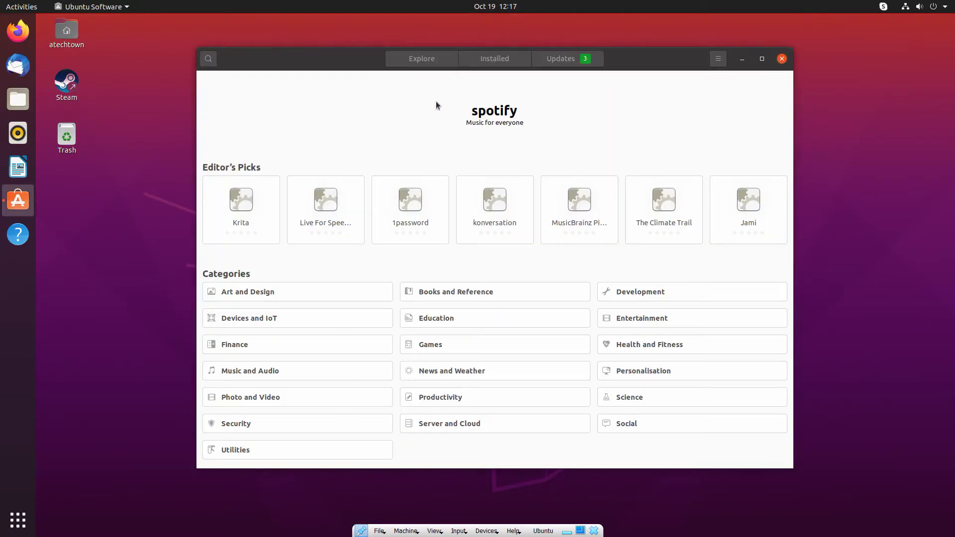
left_click(207, 59)
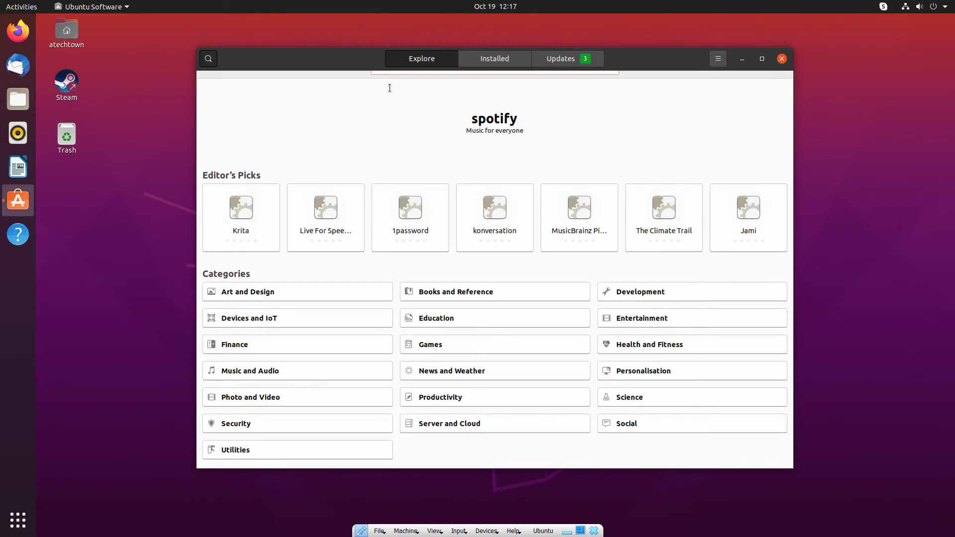
type("HANDB")
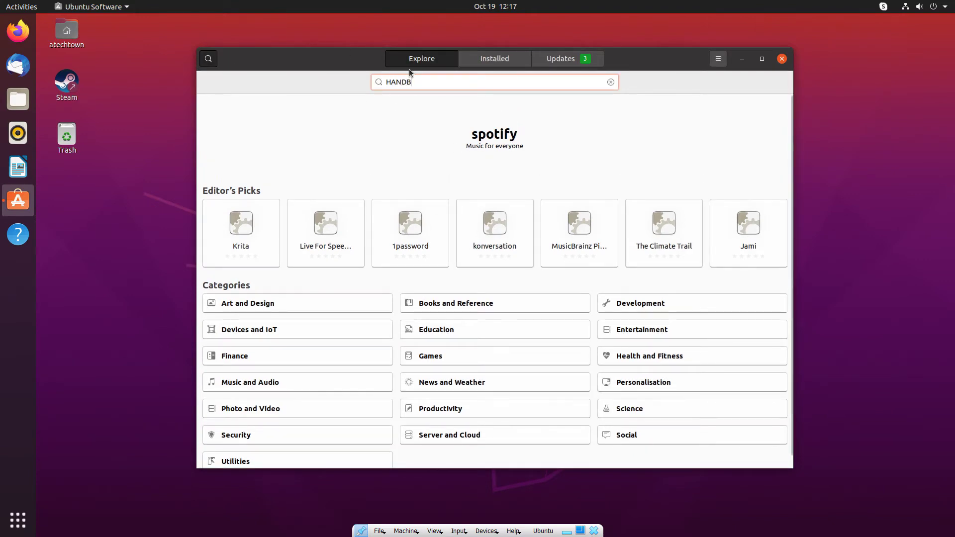
type("RA")
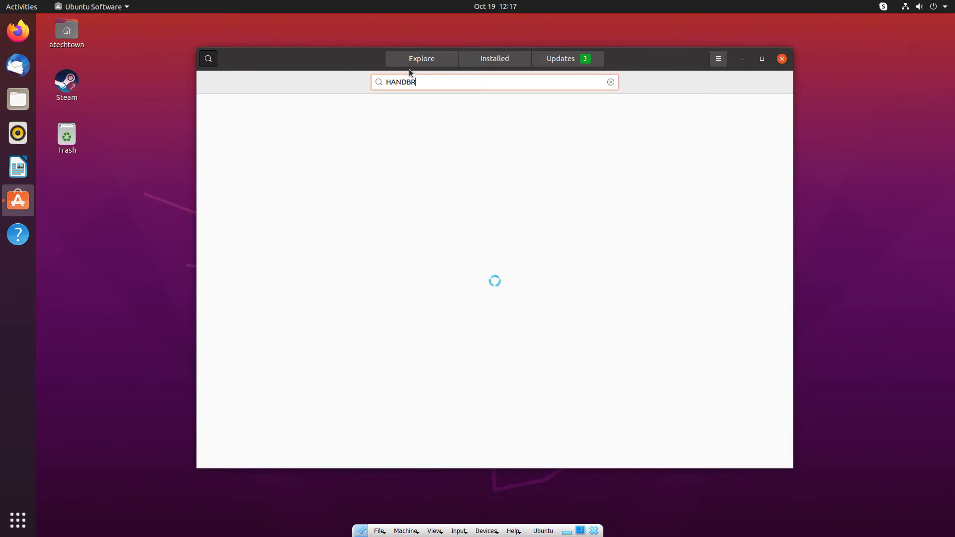
key("BackSpace")
key("ctrl+a")
type("handbrak")
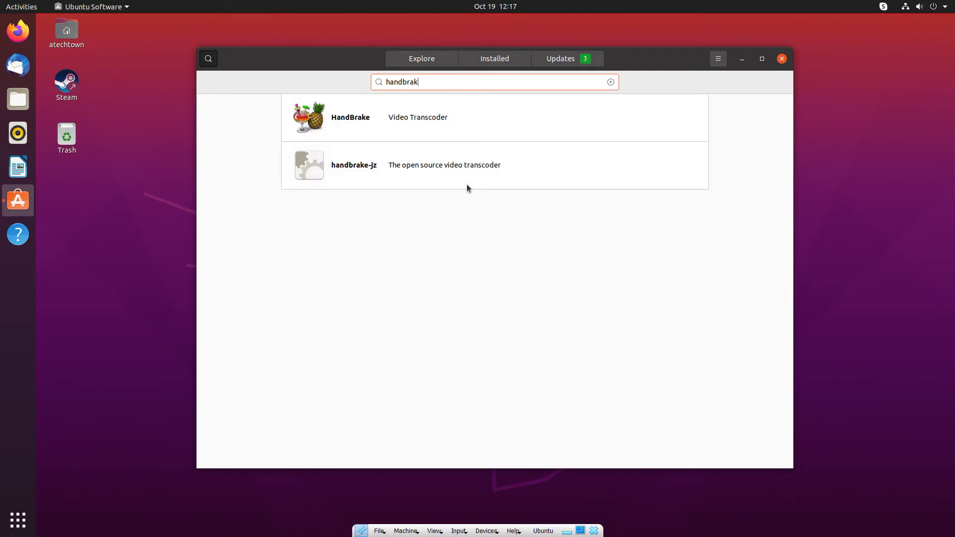
- Install HandBrake from its store listing, authenticating with the account password
left_click(343, 121)
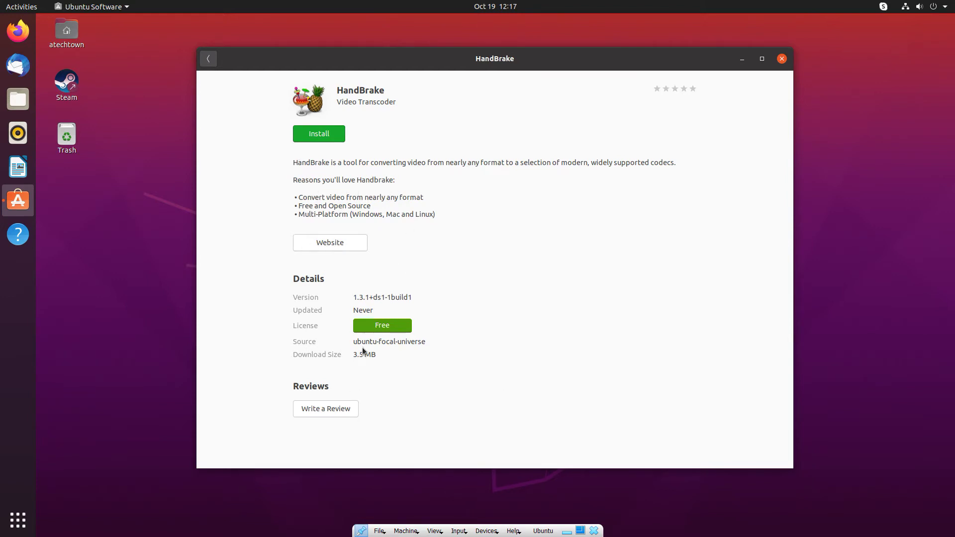
left_click(309, 135)
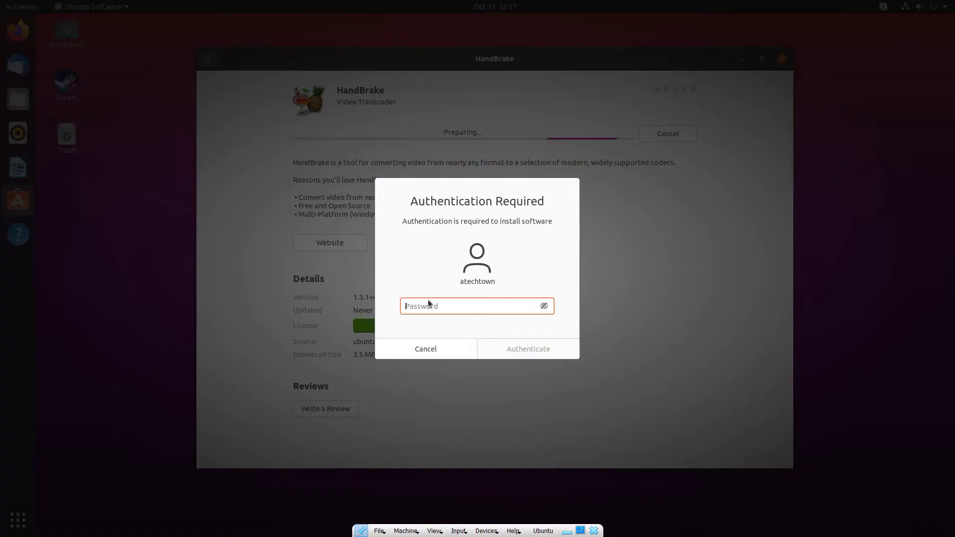
type("aa")
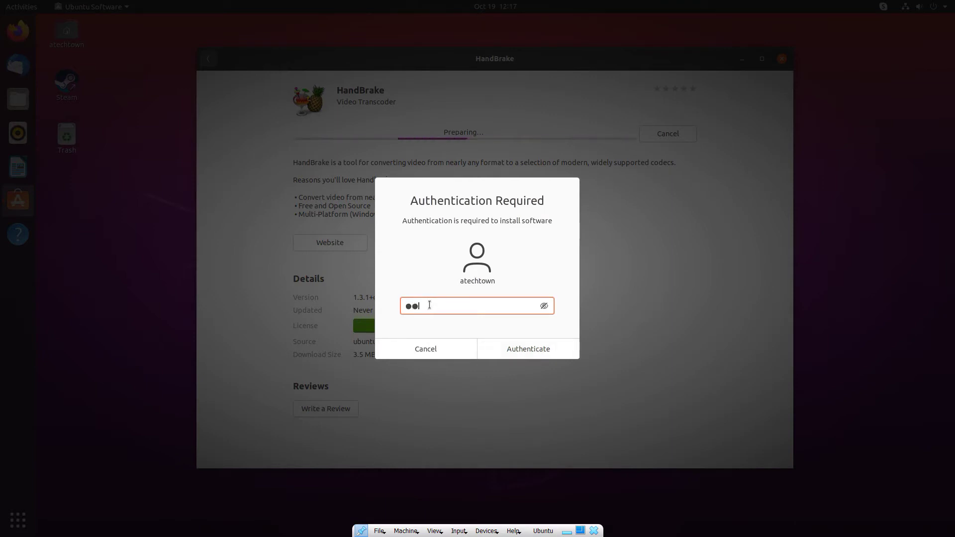
type("aaaaaa")
left_click(534, 352)
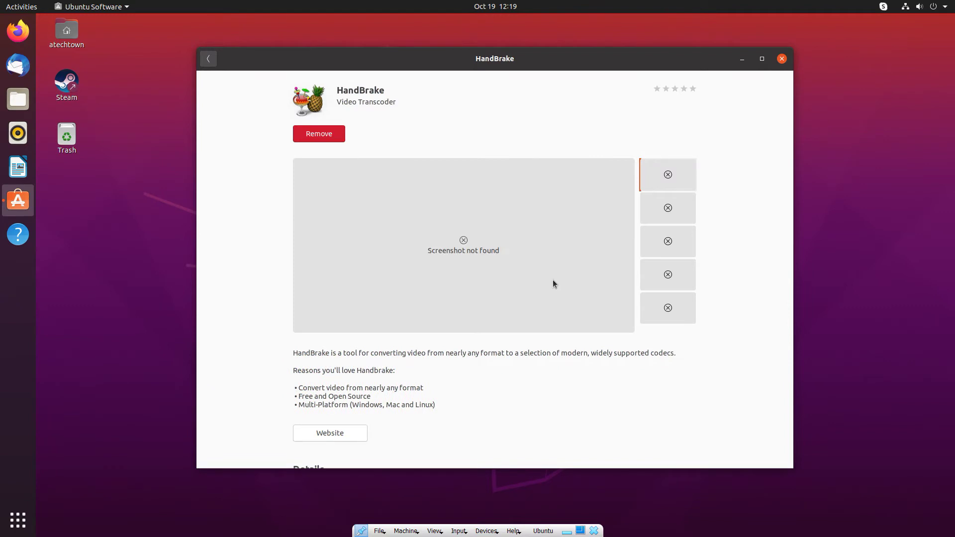
- Close Ubuntu Software and launch HandBrake from the GNOME app search
left_click(781, 59)
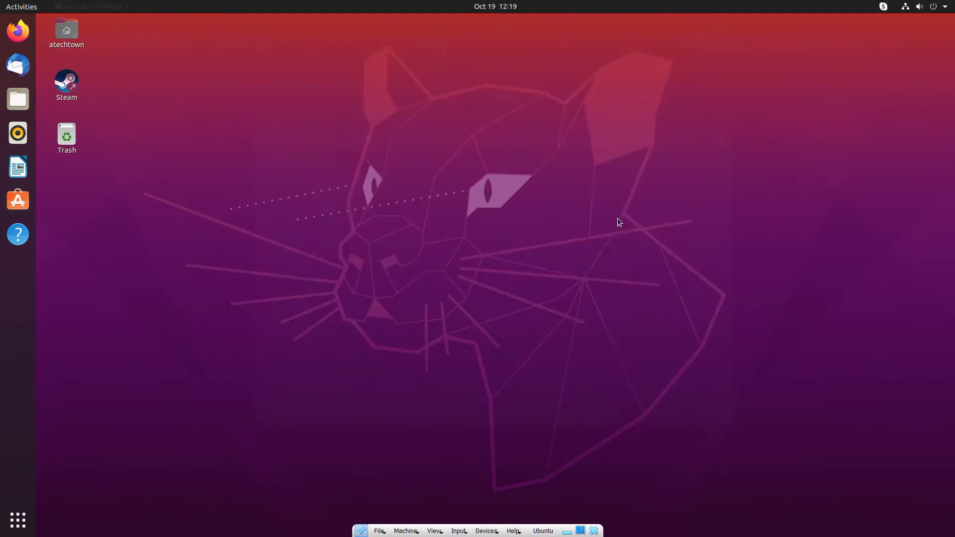
left_click(6, 532)
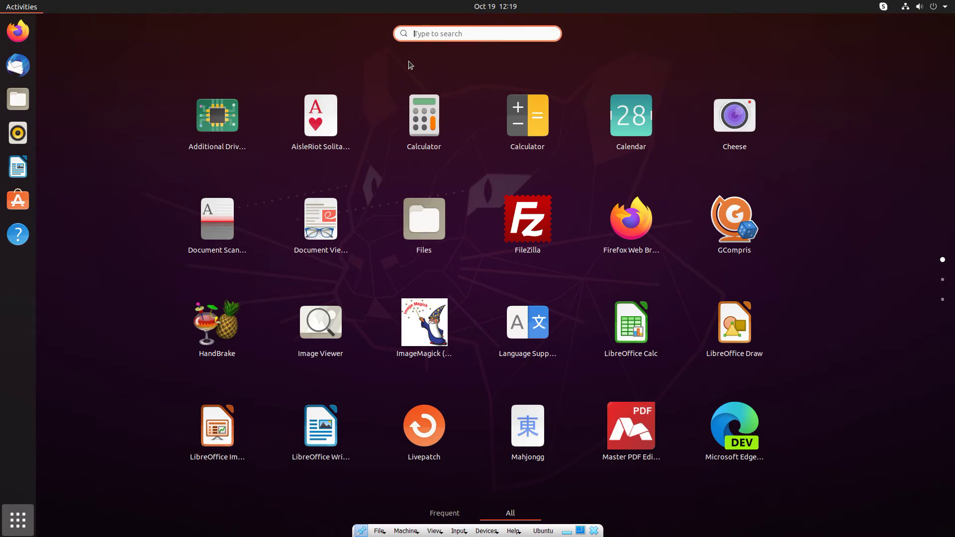
type("hand")
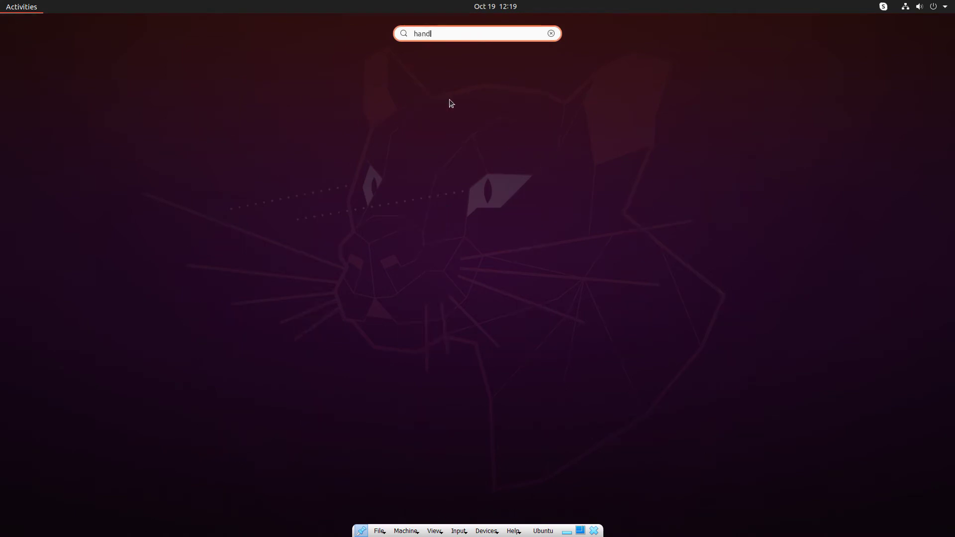
left_click(488, 100)
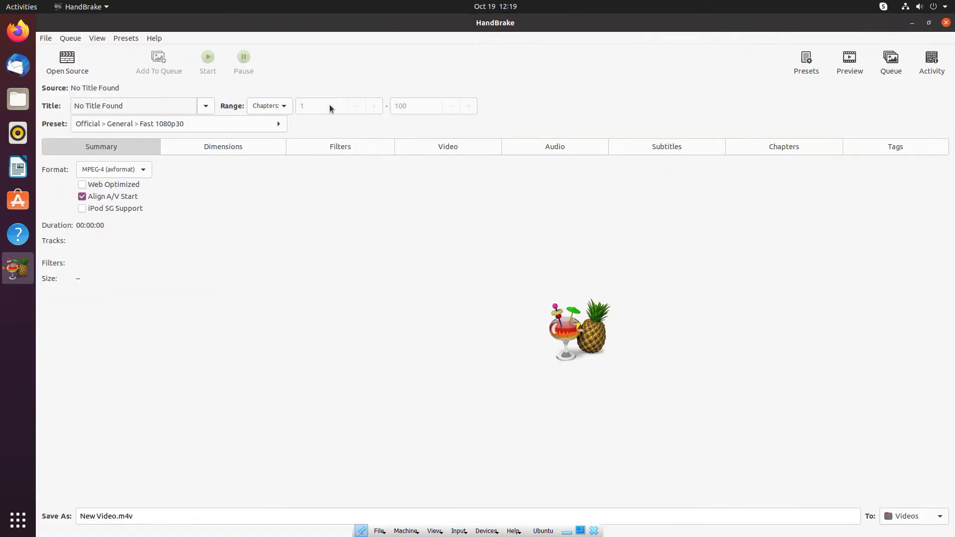
- Check HandBrake's About box shows version 1.3.1 (x86_64), then quit with Ctrl+Q
left_click(153, 39)
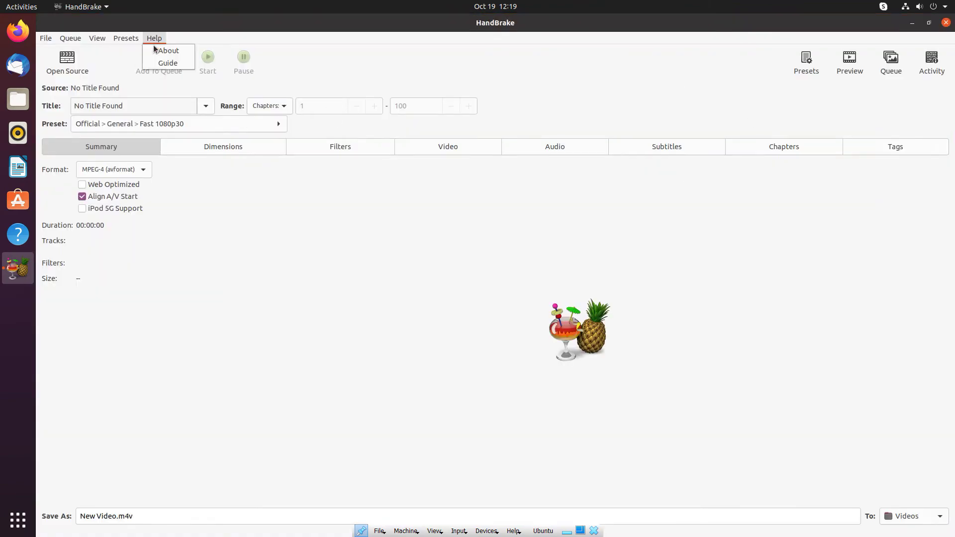
left_click(168, 50)
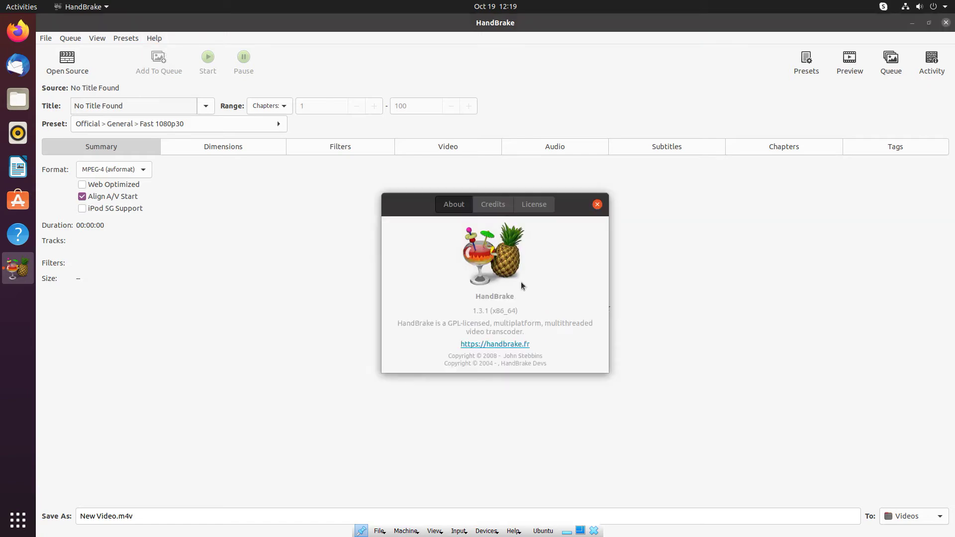
left_click_drag(472, 311, 531, 309)
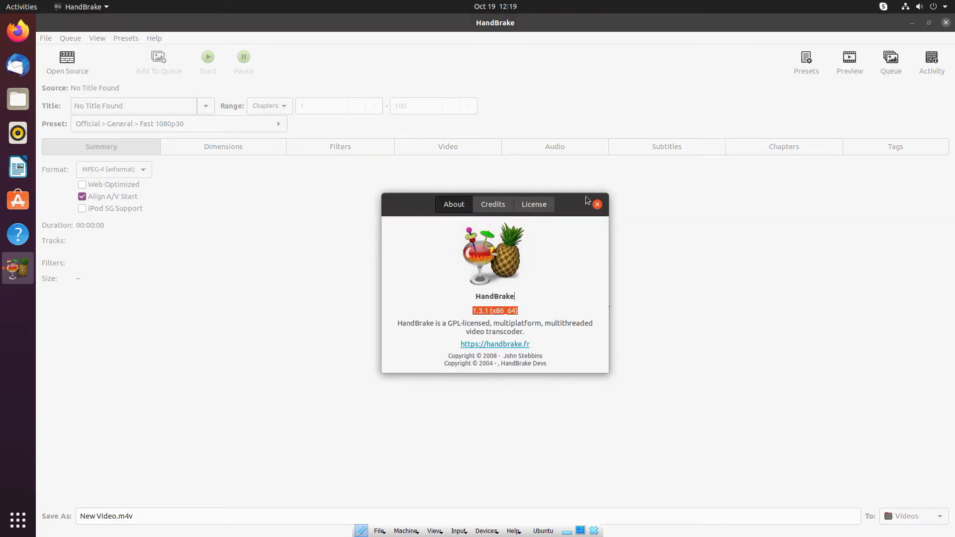
left_click(596, 205)
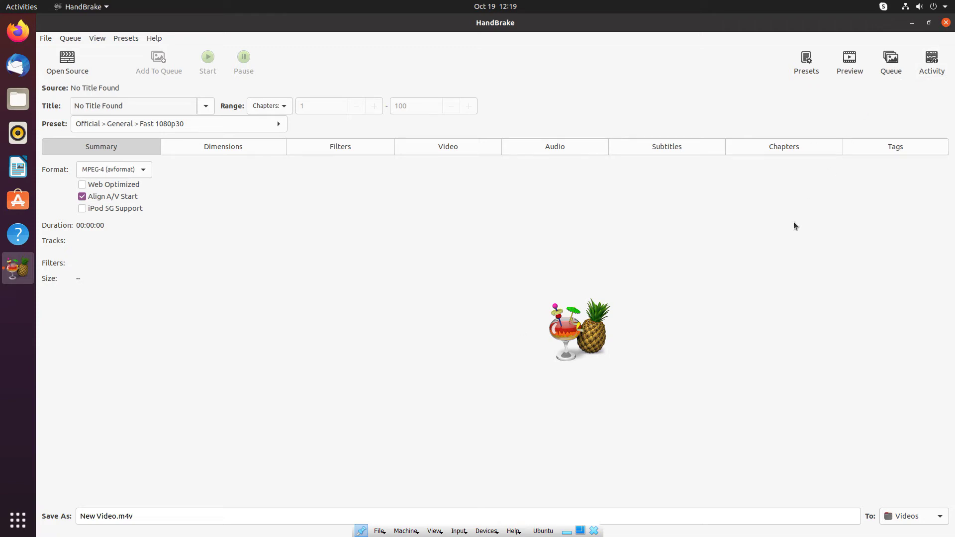
key("ctrl+q")
- Reopen Ubuntu Software and switch to the Installed apps list
left_click(12, 530)
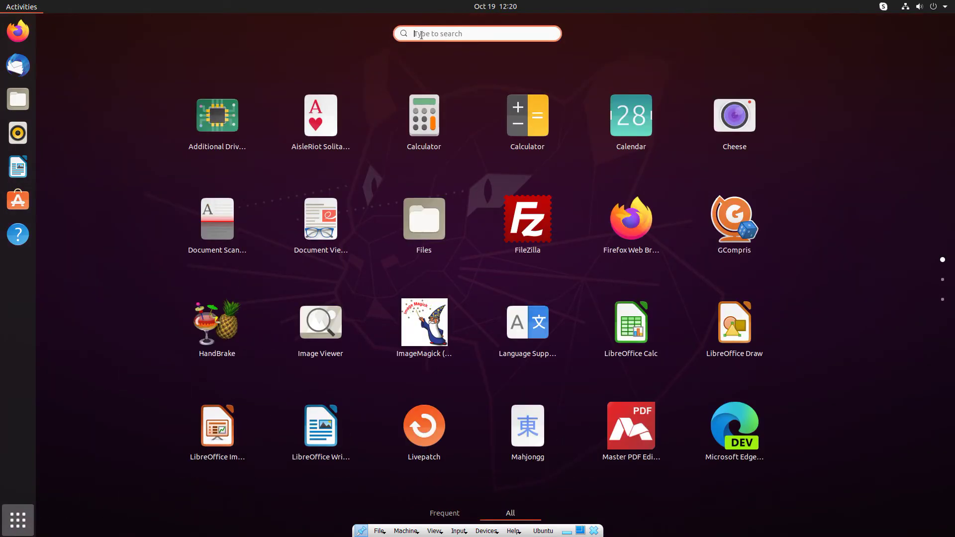
type("ubuntu")
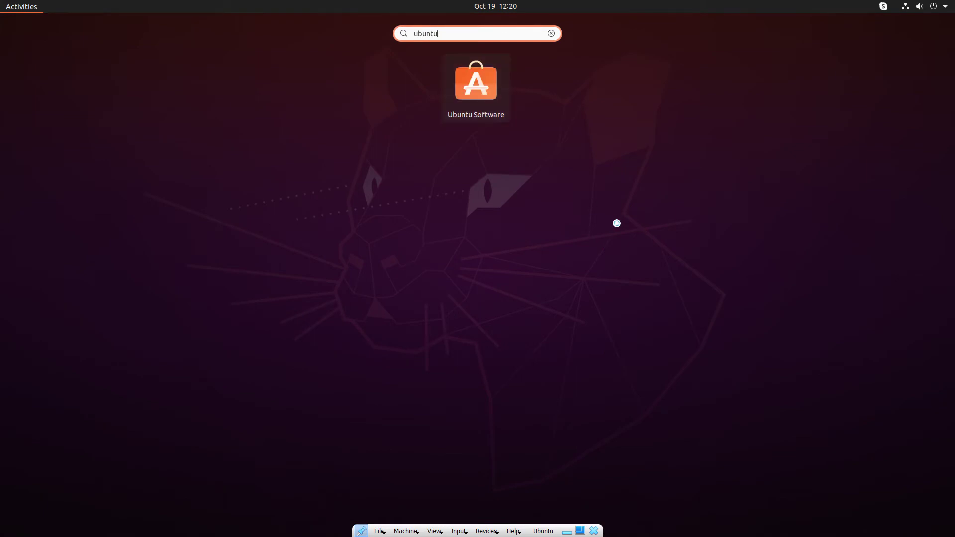
key("Return")
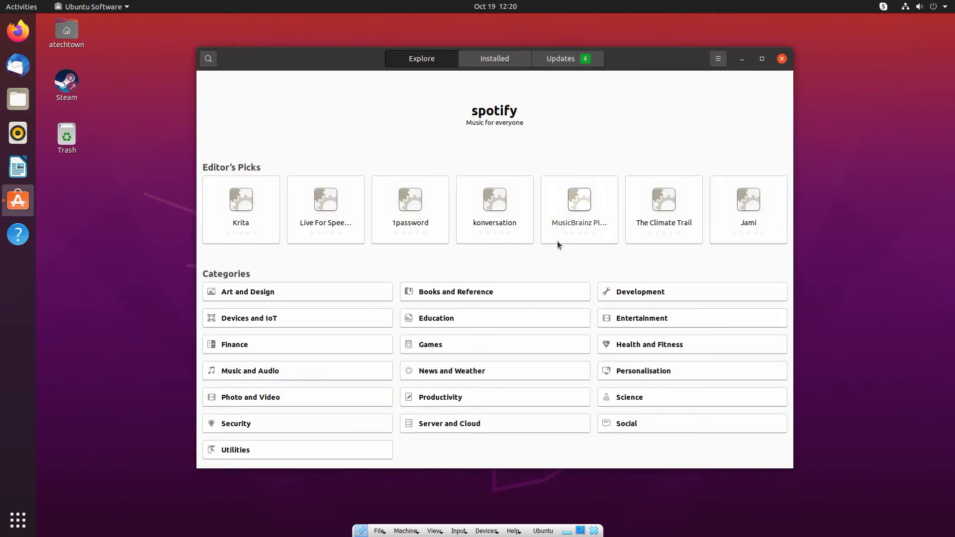
left_click(496, 61)
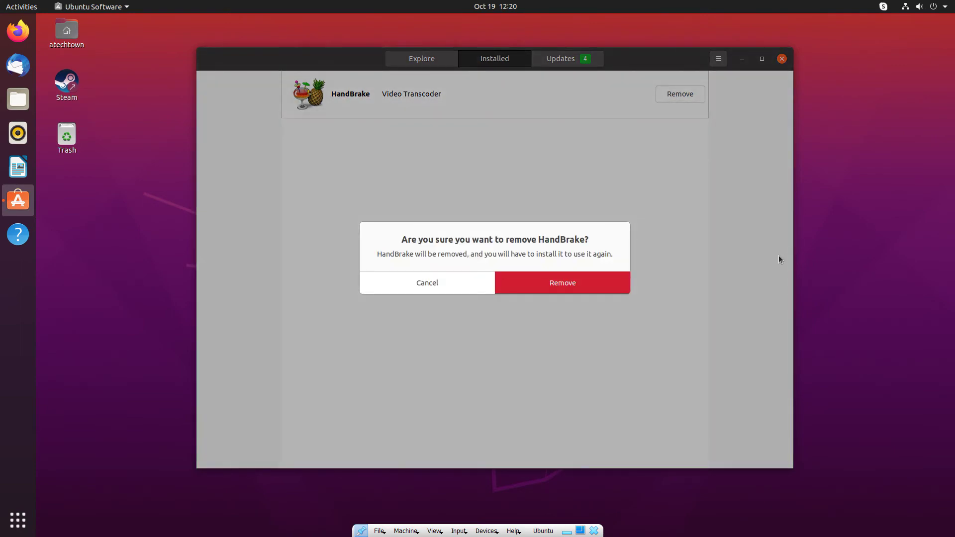
- Remove HandBrake with password authentication and close the store
left_click(561, 283)
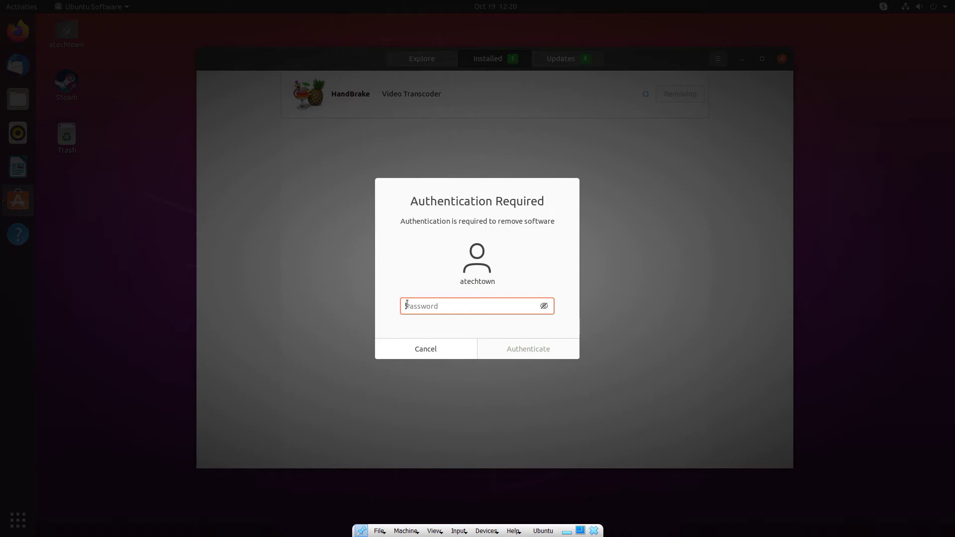
type("pas")
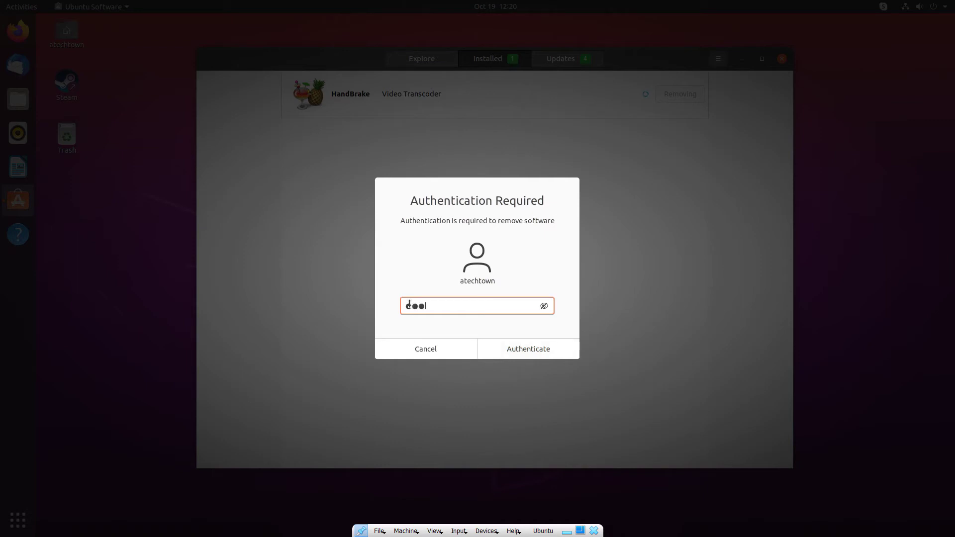
type("swordd")
left_click(529, 347)
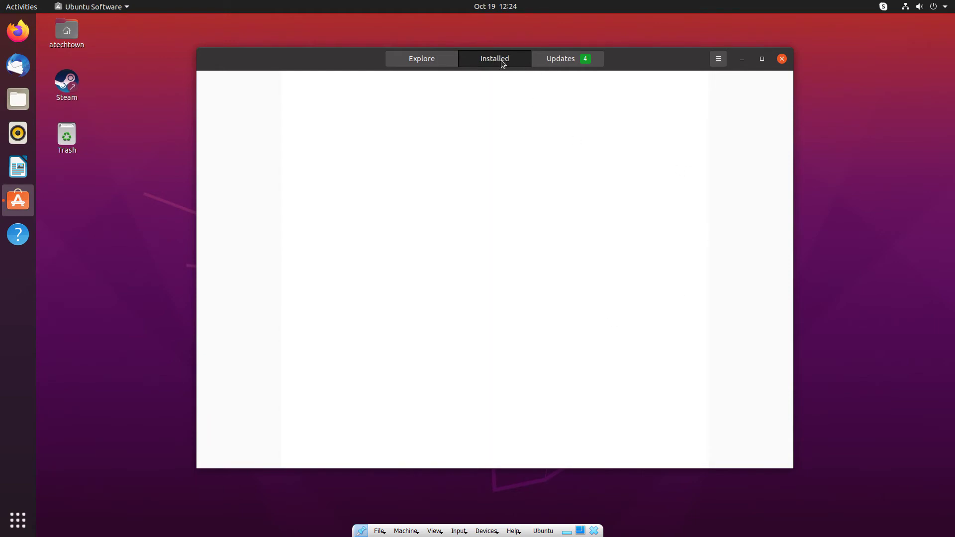
left_click(782, 61)
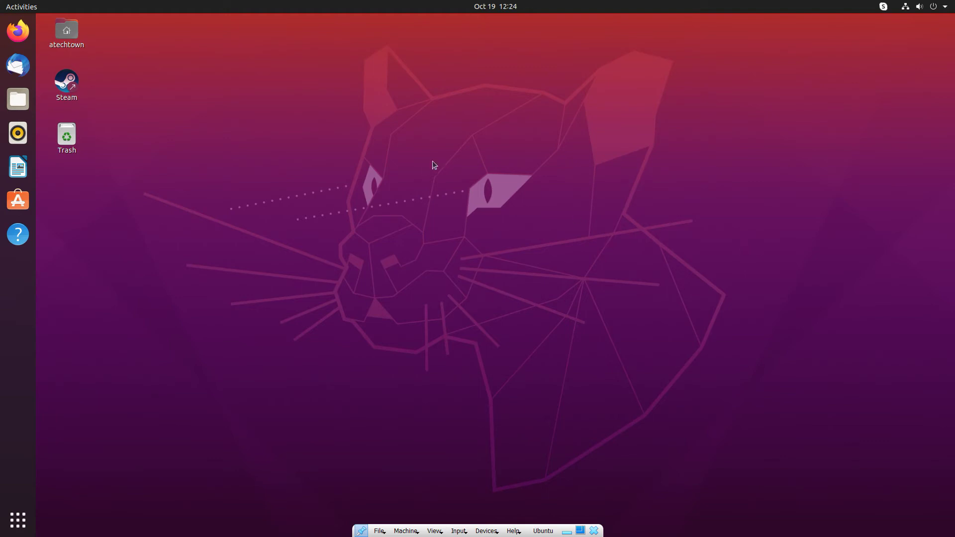
- Copy the add-apt-repository command from the guide and paste it at the Terminal prompt
left_click(18, 31)
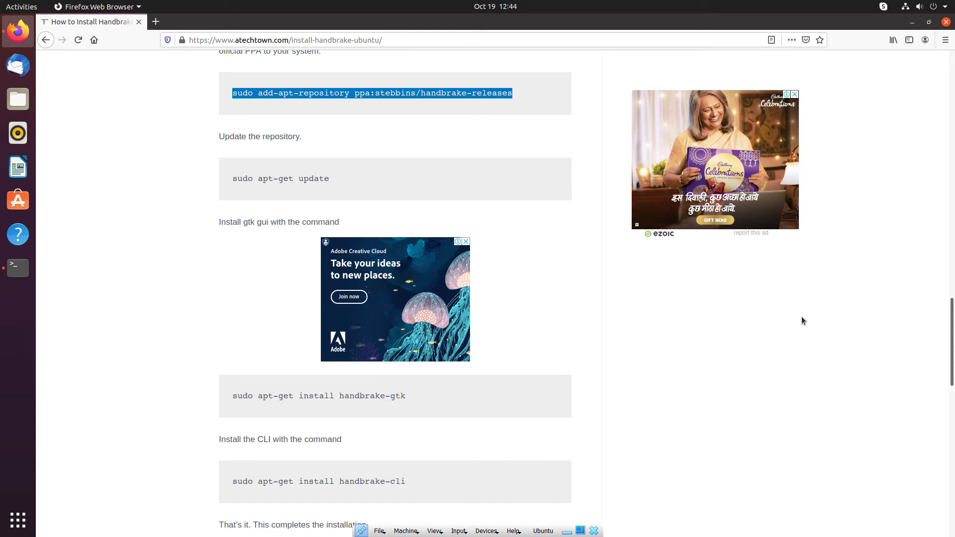
triple_click(450, 96)
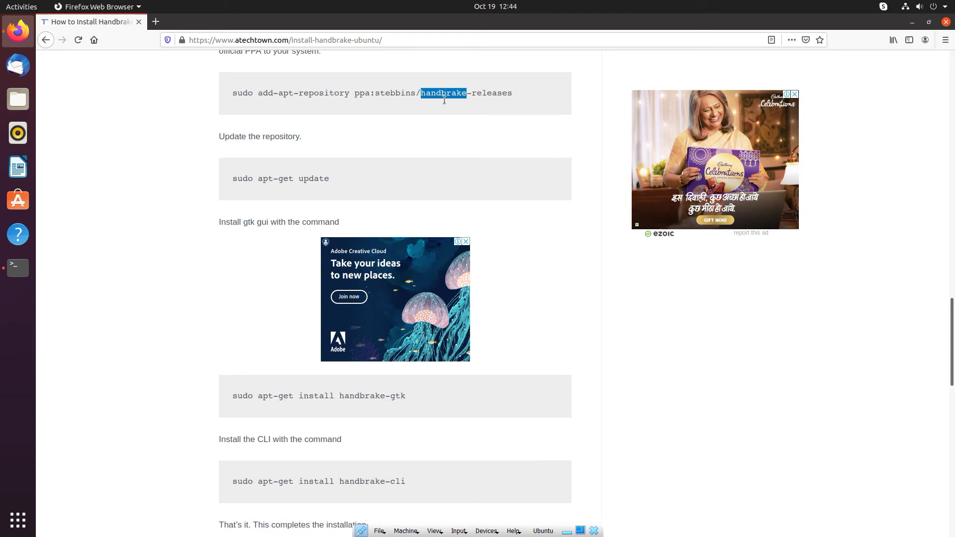
left_click(27, 273)
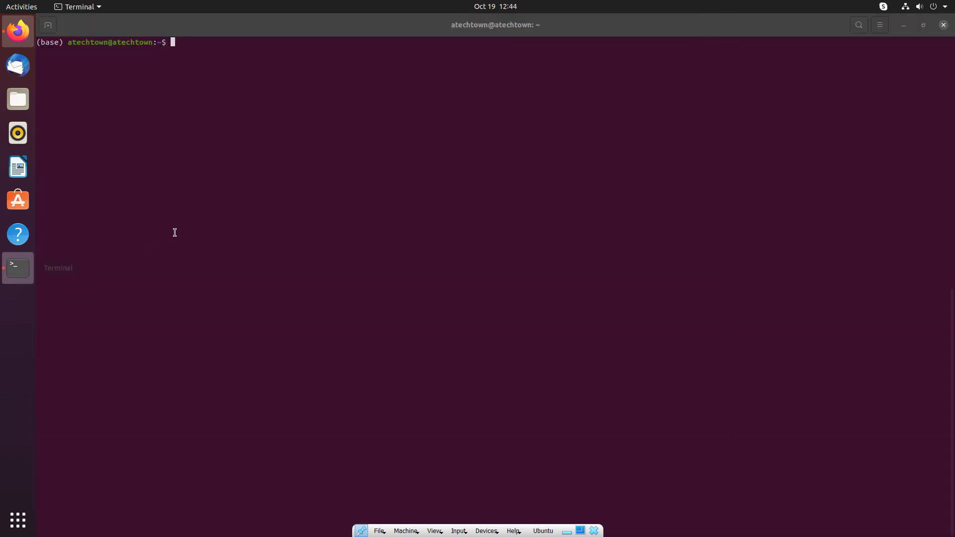
right_click(201, 161)
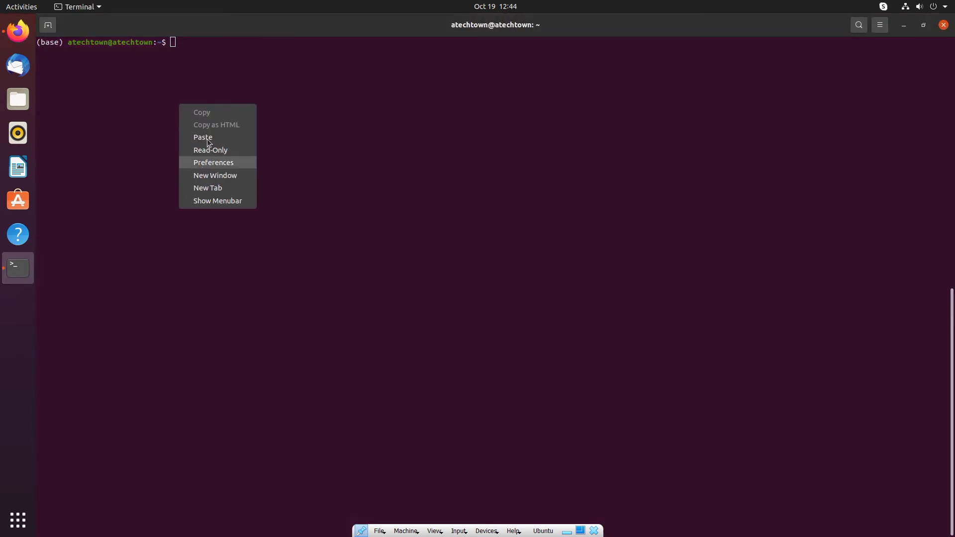
left_click(207, 138)
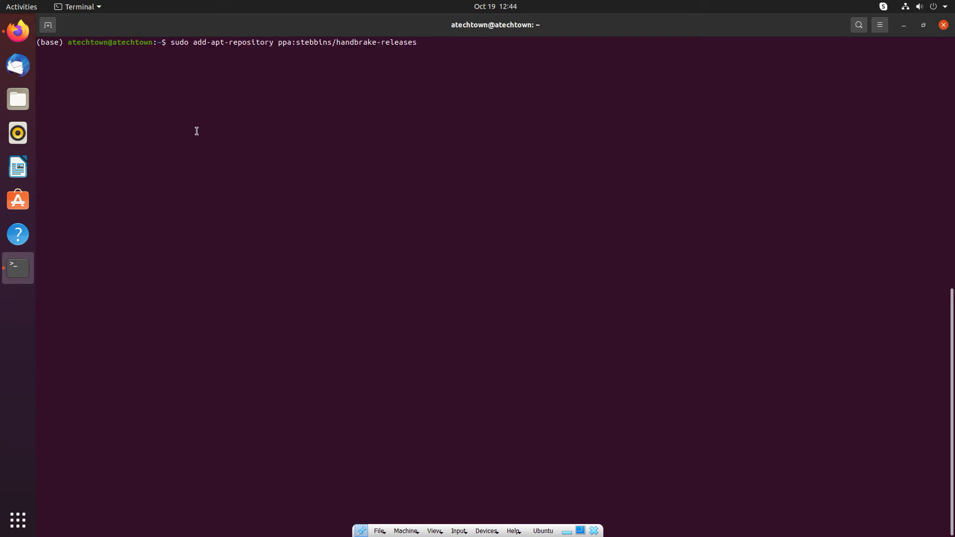
- Run the command and confirm adding the HandBrake releases PPA, returning to the guide
key("Return")
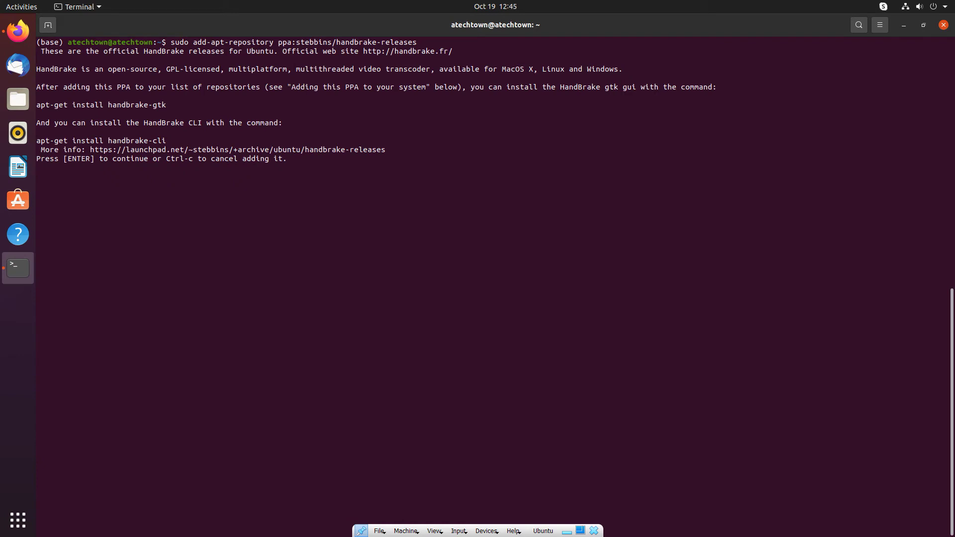
key("Return")
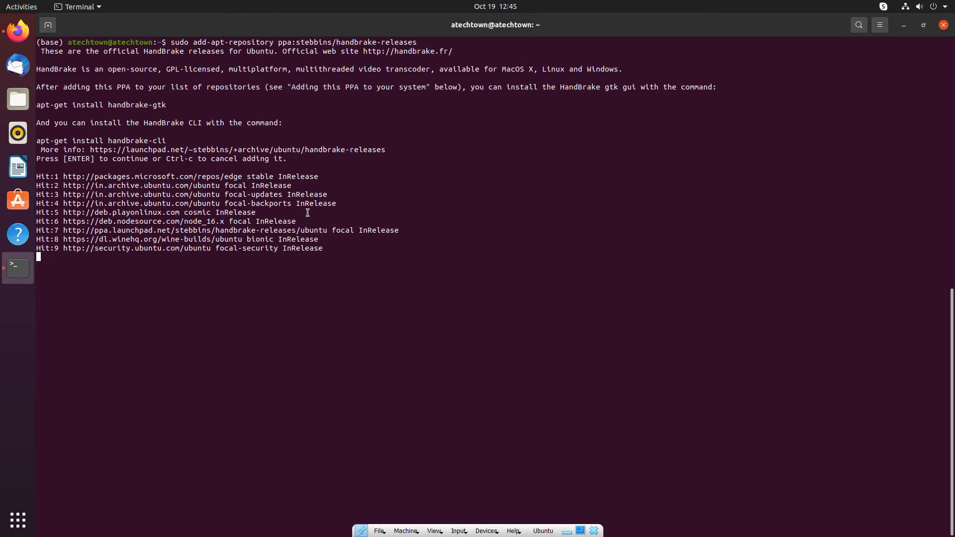
left_click(19, 31)
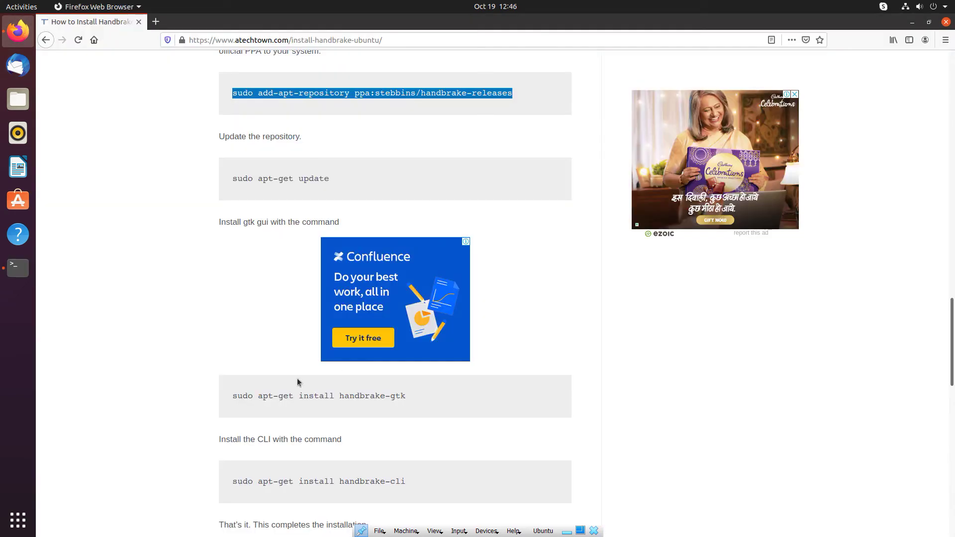
- Run 'sudo apt-get update' in Terminal, pasted from the guide
triple_click(274, 178)
key("ctrl+c")
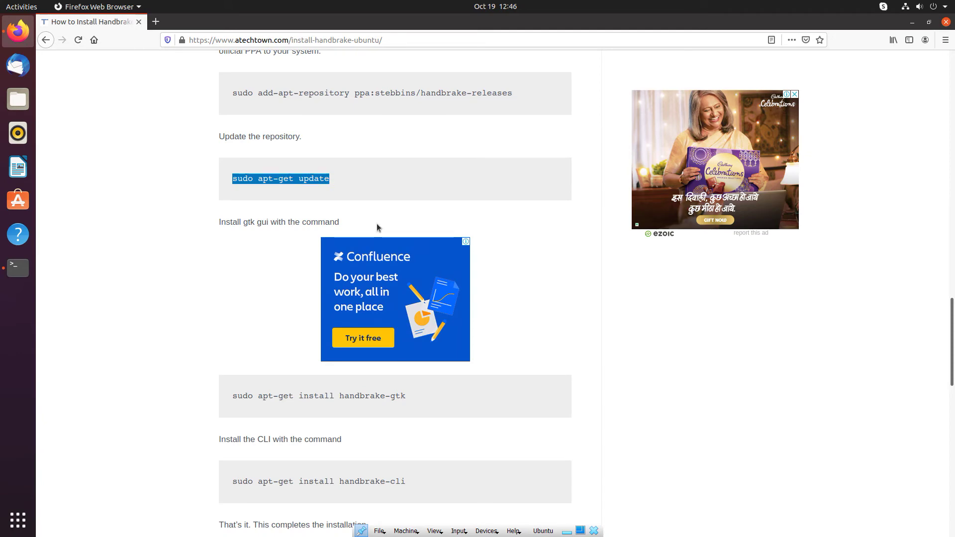
left_click(26, 276)
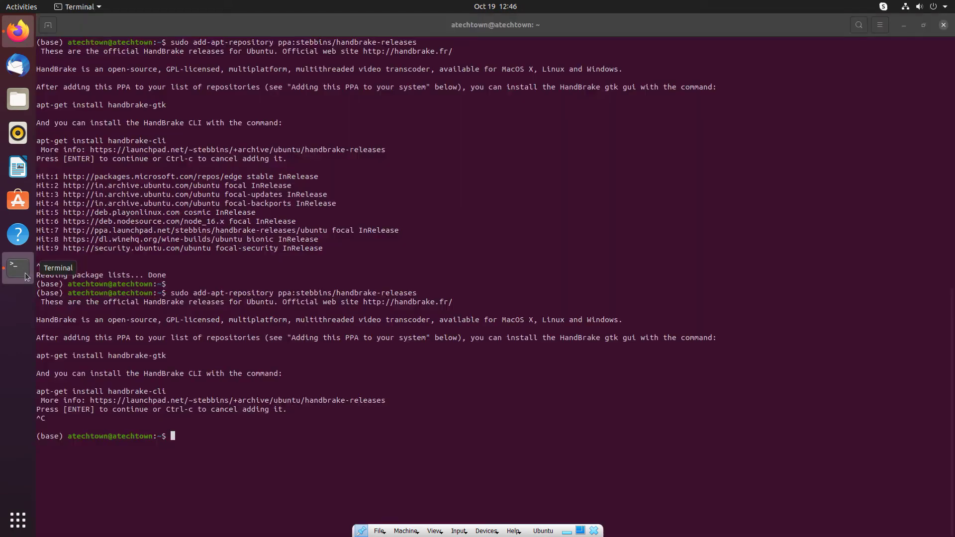
right_click(308, 325)
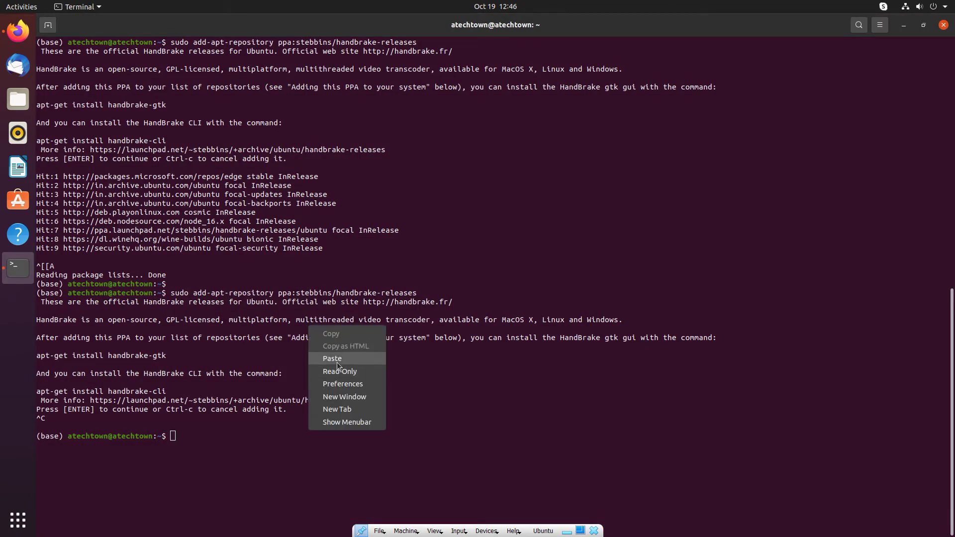
left_click(332, 359)
key("Return")
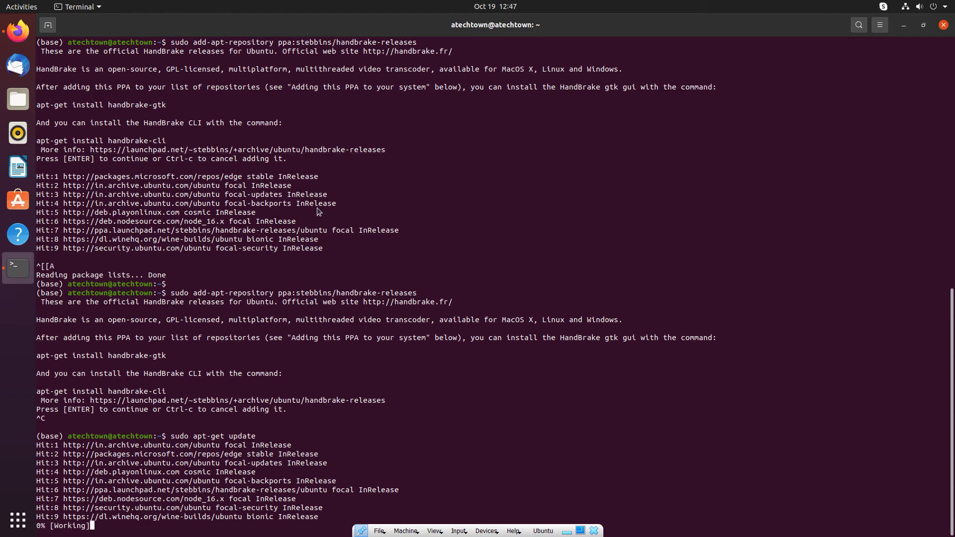
- Back in the guide, select the handbrake-gtk install command
key("alt+Tab")
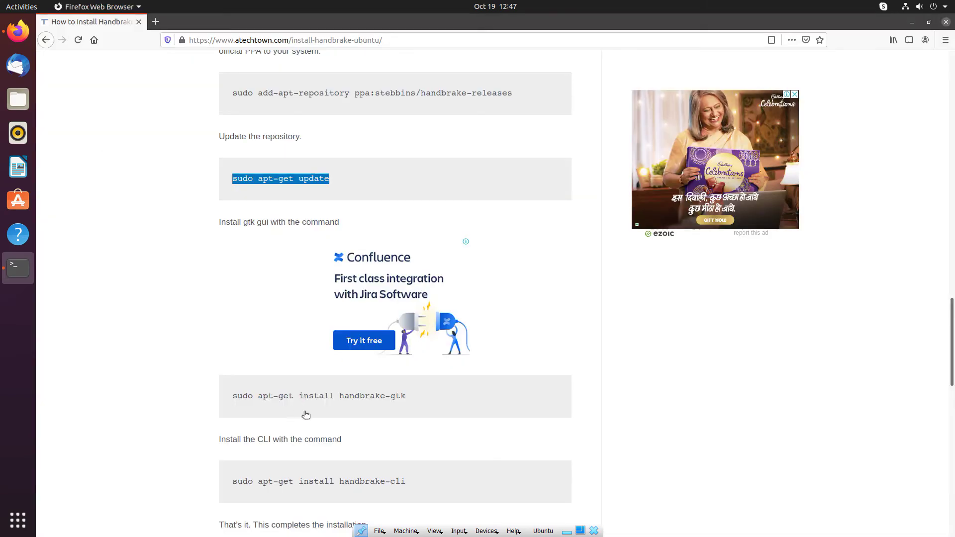
triple_click(320, 396)
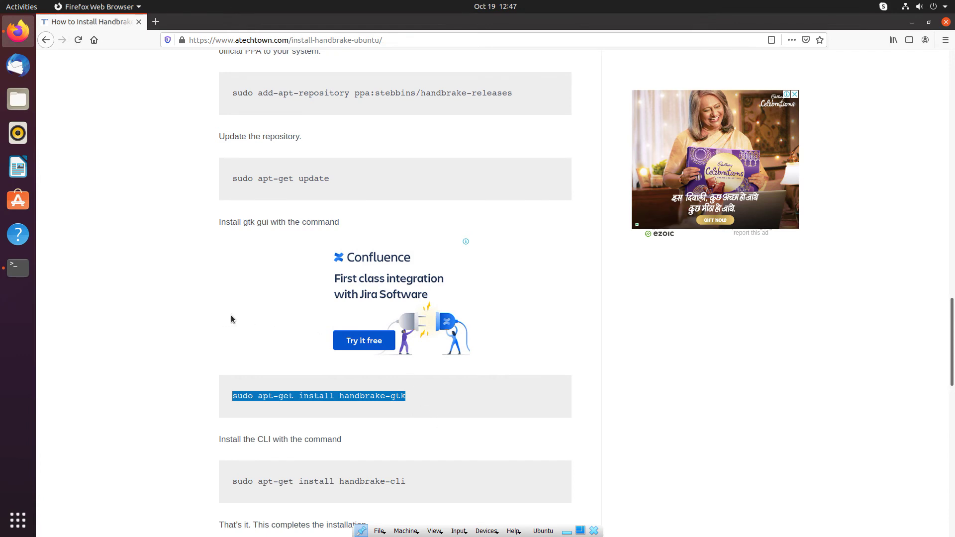
- Run 'sudo apt-get install handbrake-gtk' in Terminal and return to the guide
left_click(17, 267)
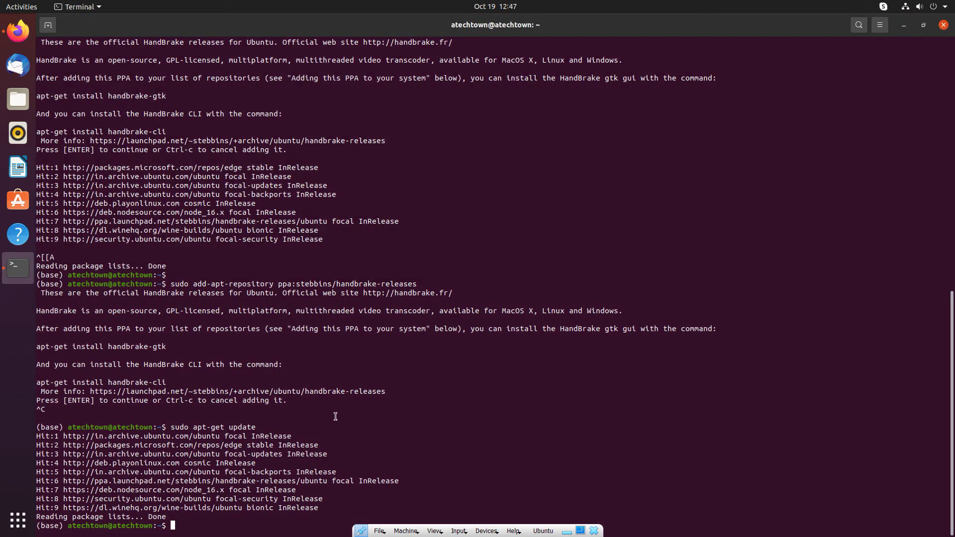
right_click(359, 400)
left_click(382, 433)
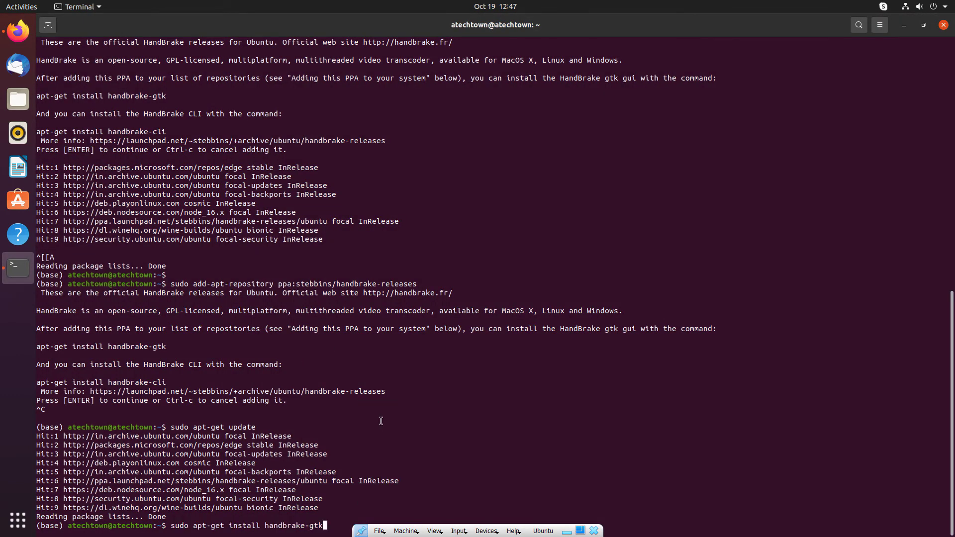
key("Return")
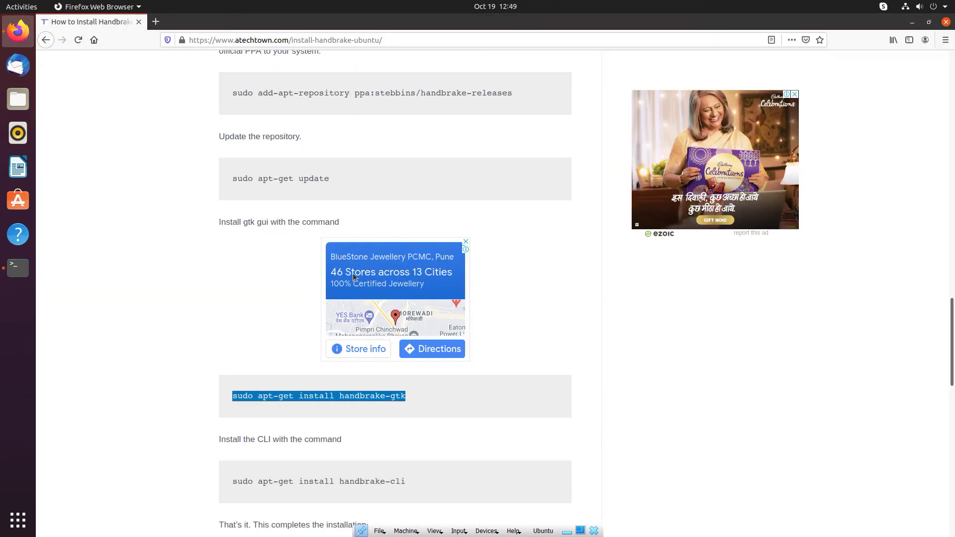
left_click(18, 31)
- Run the handbrake-cli install command in Terminal, then show the application grid
triple_click(367, 480)
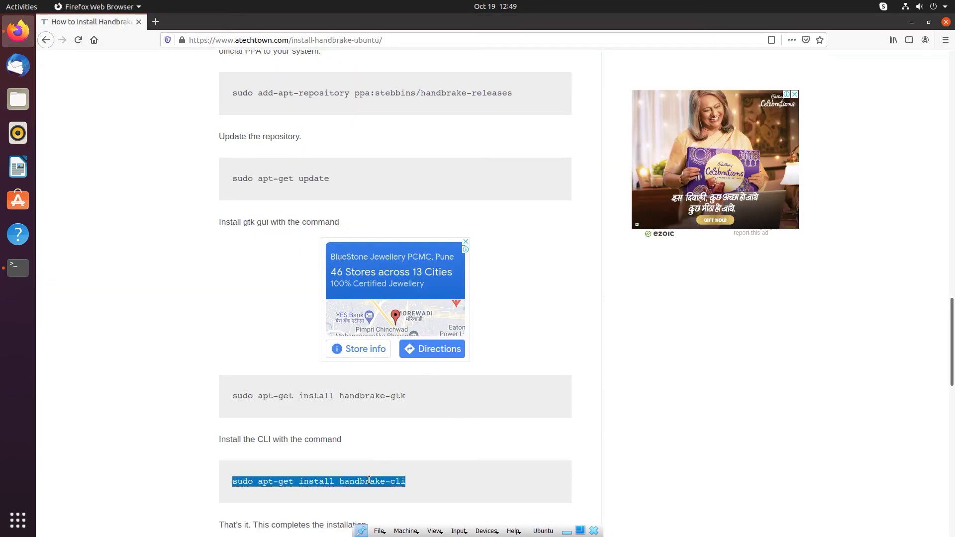
left_click(18, 267)
right_click(229, 315)
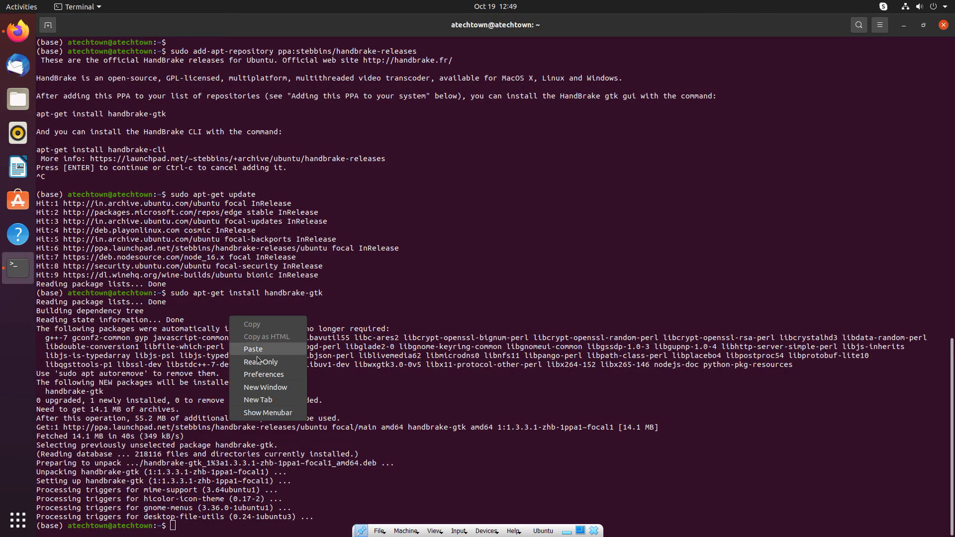
left_click(258, 351)
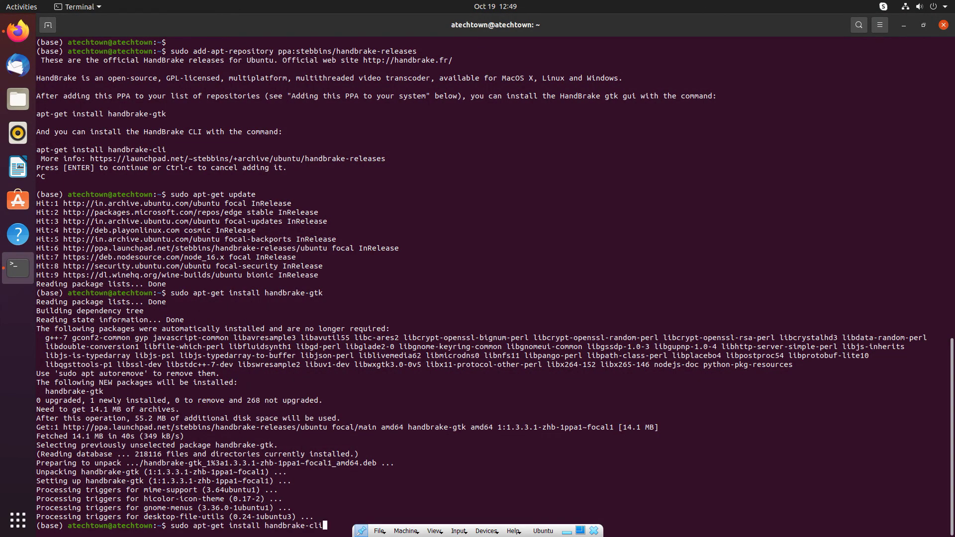
key("Return")
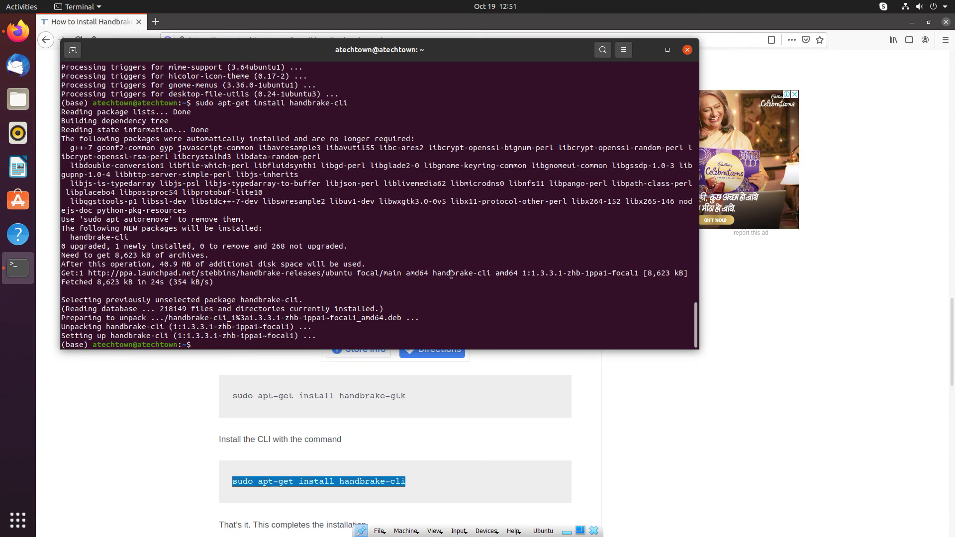
left_click(14, 524)
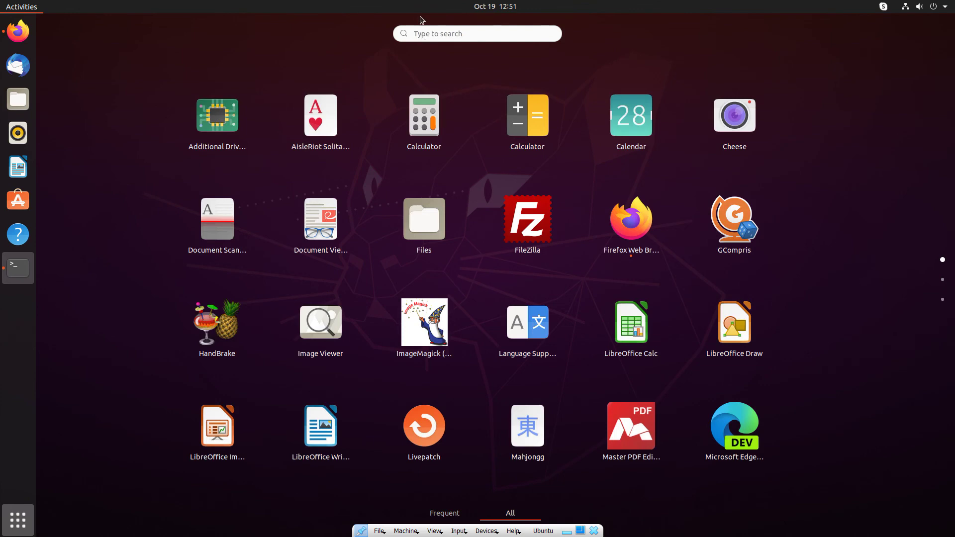
- Search the app grid for 'hand', launch HandBrake and open its Help menu
left_click(418, 34)
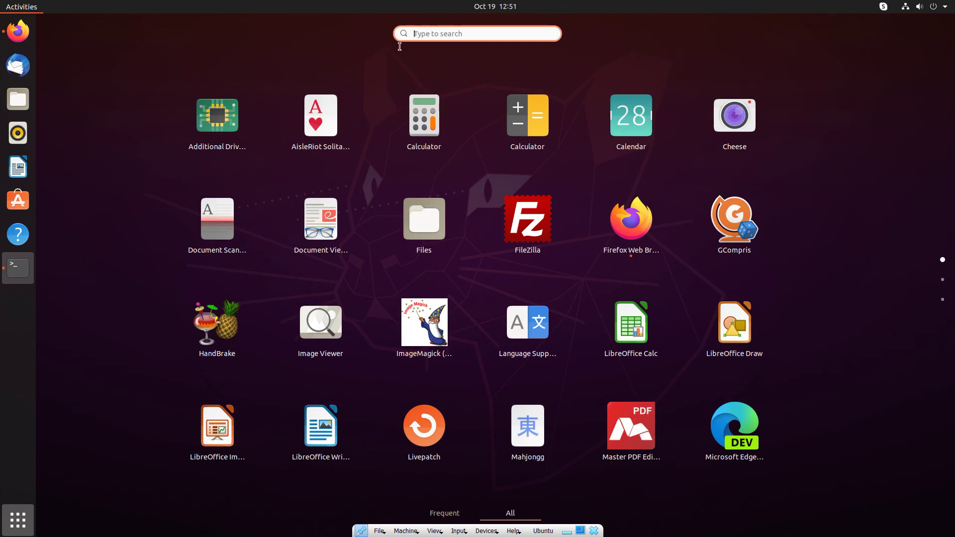
type("hand")
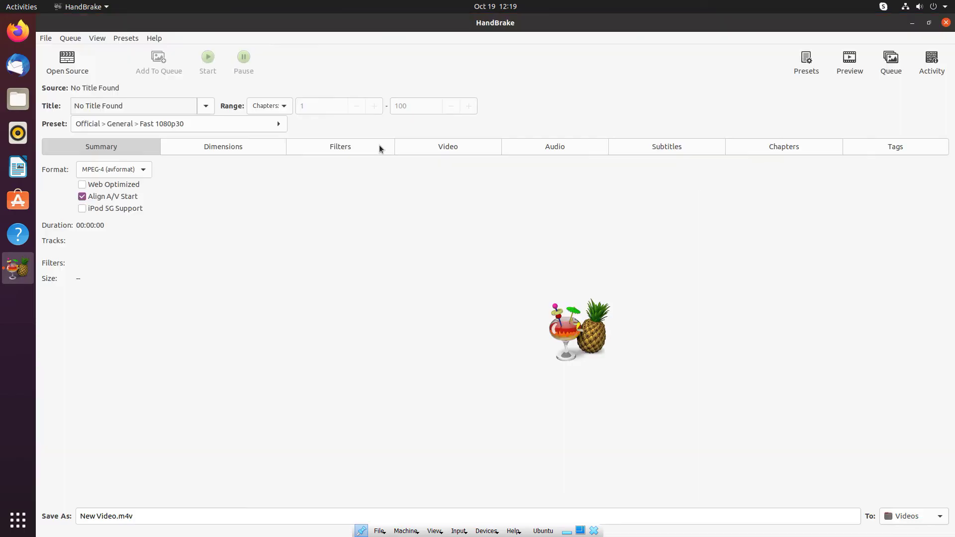
left_click(155, 39)
- Show HandBrake's About box and highlight version 1.3.1 (x86_64)
left_click(168, 51)
left_click_drag(471, 311, 532, 309)
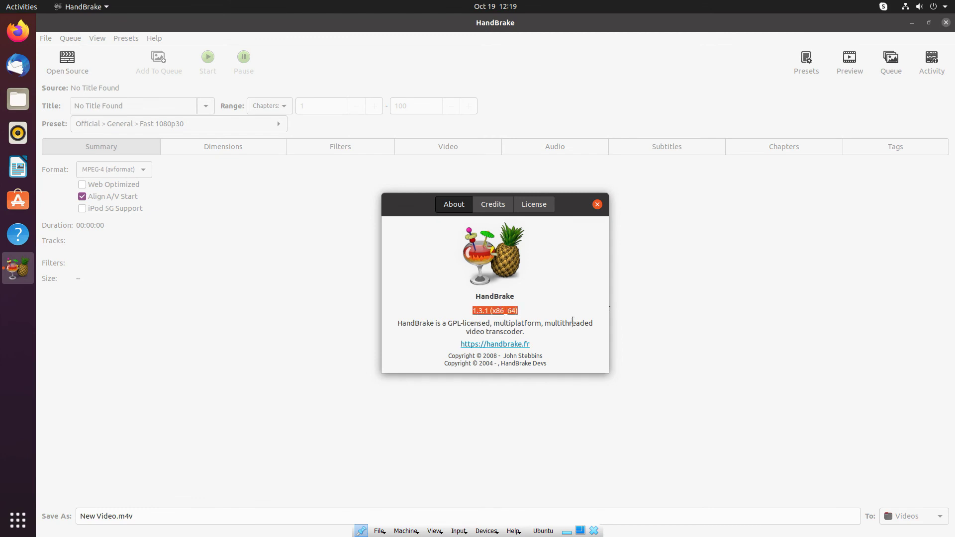